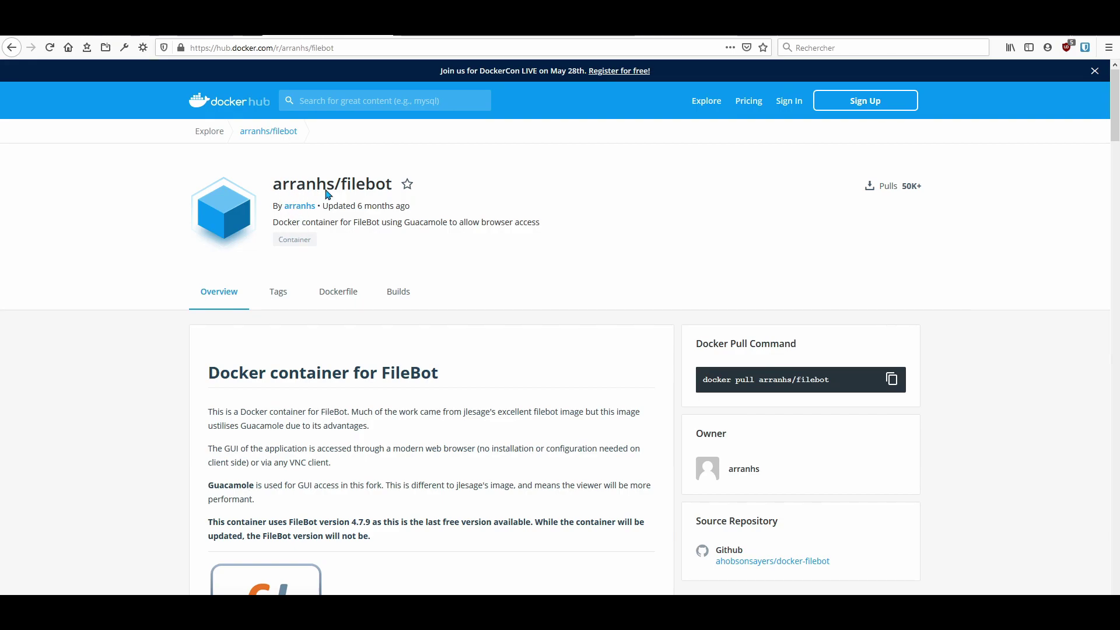
- Review the quick start and usage sections of the arranhs/filebot Docker Hub page
scroll(507, 303, down, 3)
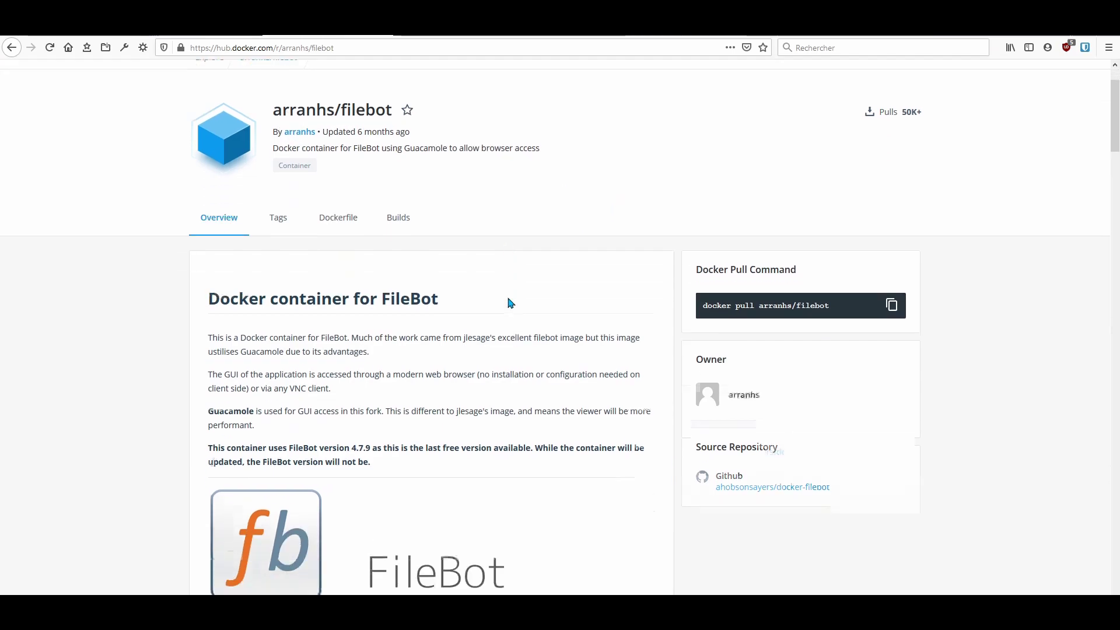
scroll(504, 298, down, 10)
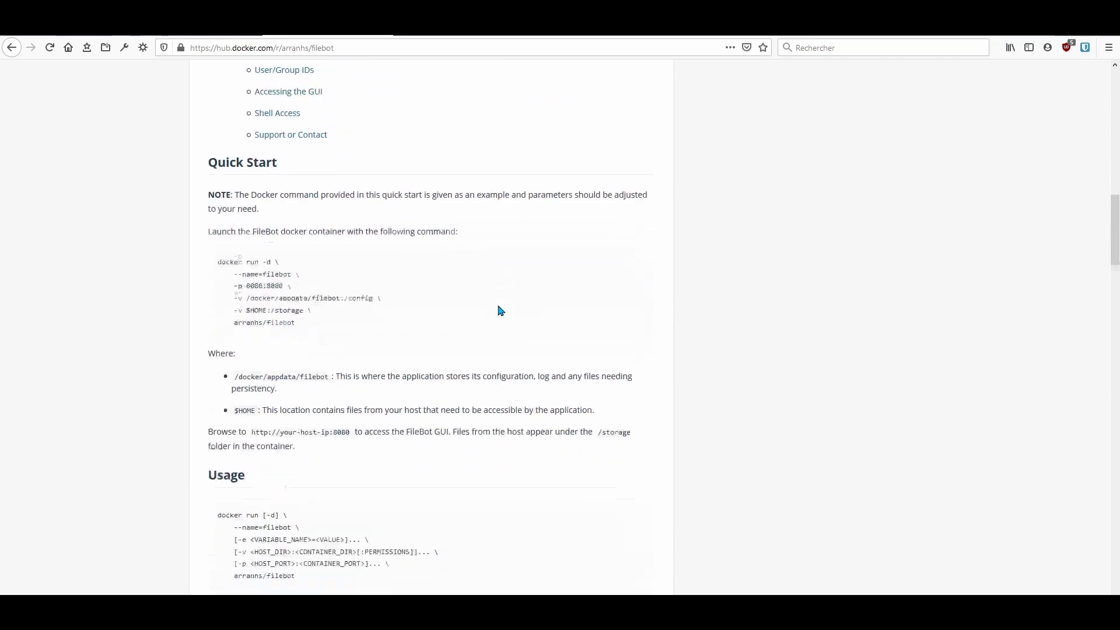
scroll(501, 309, down, 2)
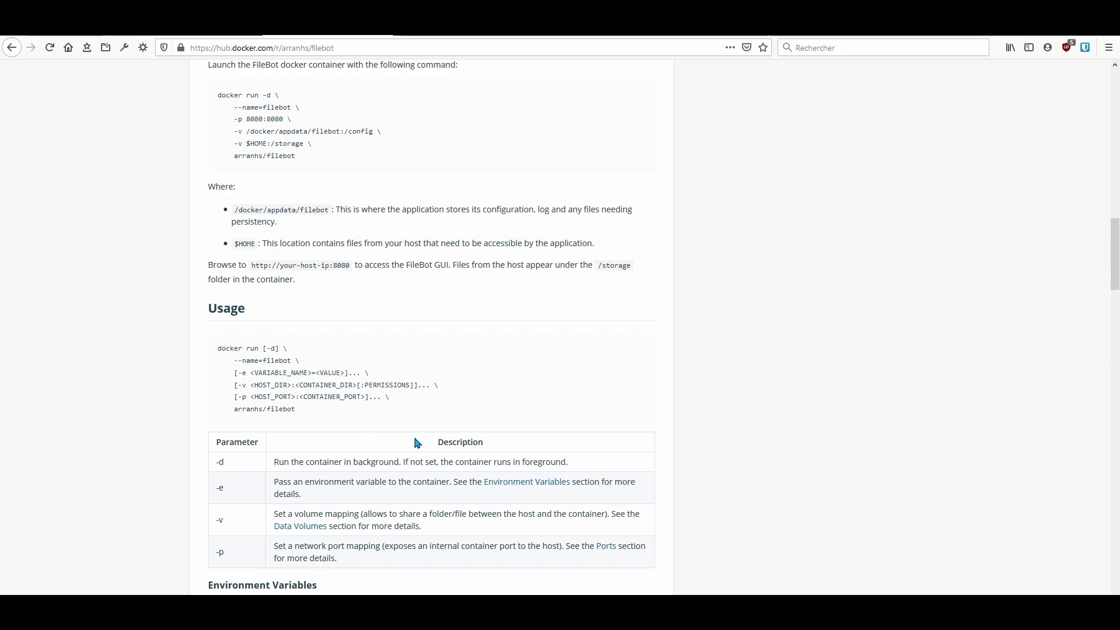
- Switch to Portainer and start a new stack whose Compose definition runs arranhs/filebot with config and storage volumes, ports 8090:8080 and restart unless-stopped
click(207, 37)
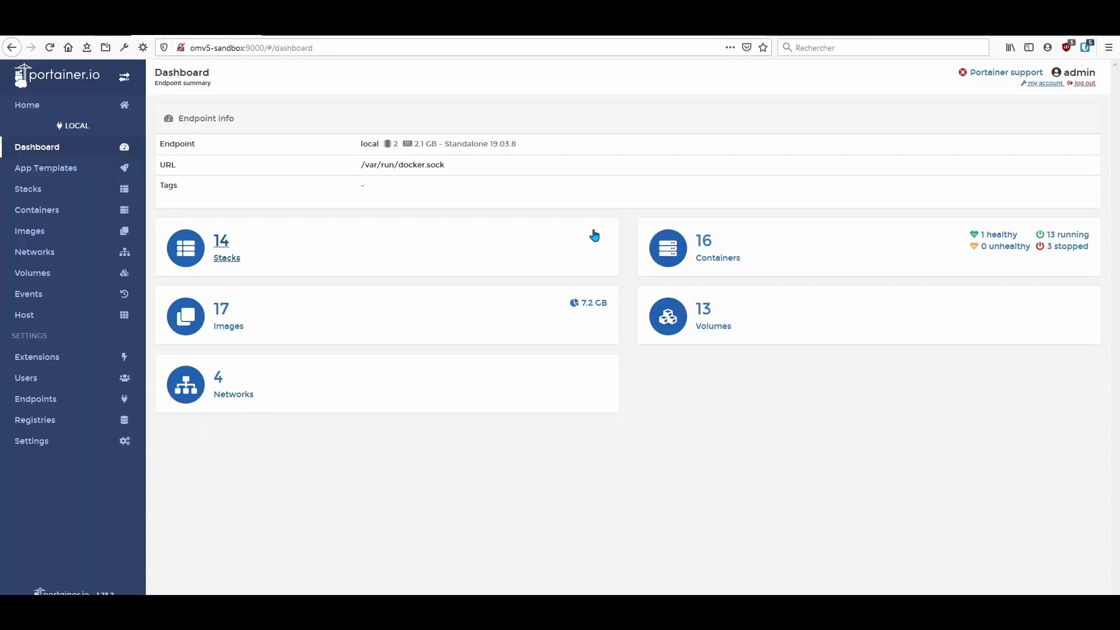
click(218, 246)
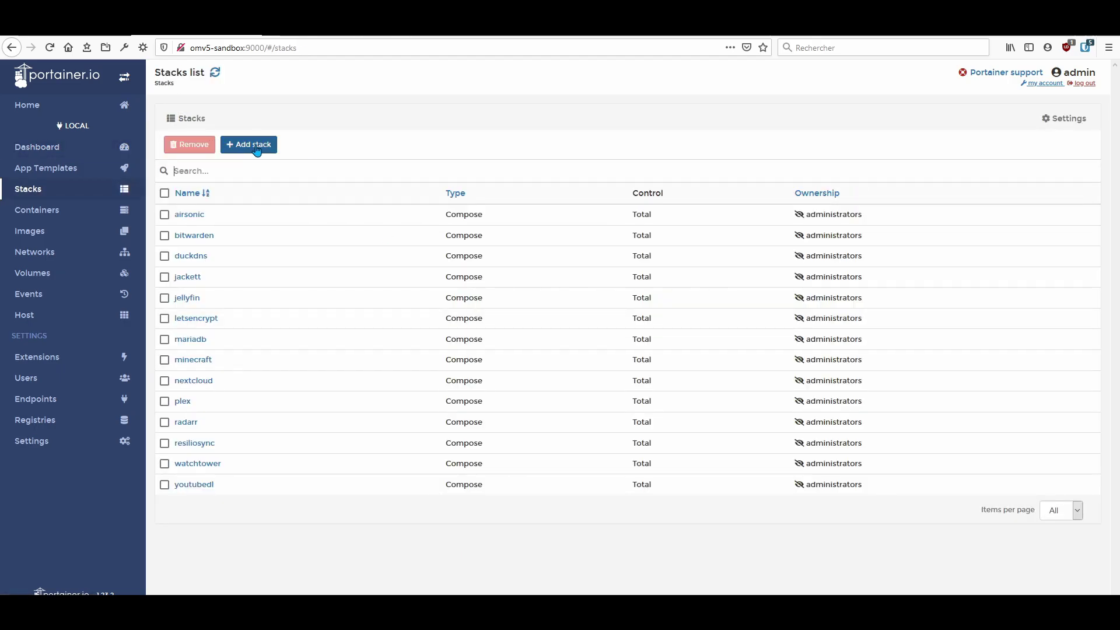
click(257, 150)
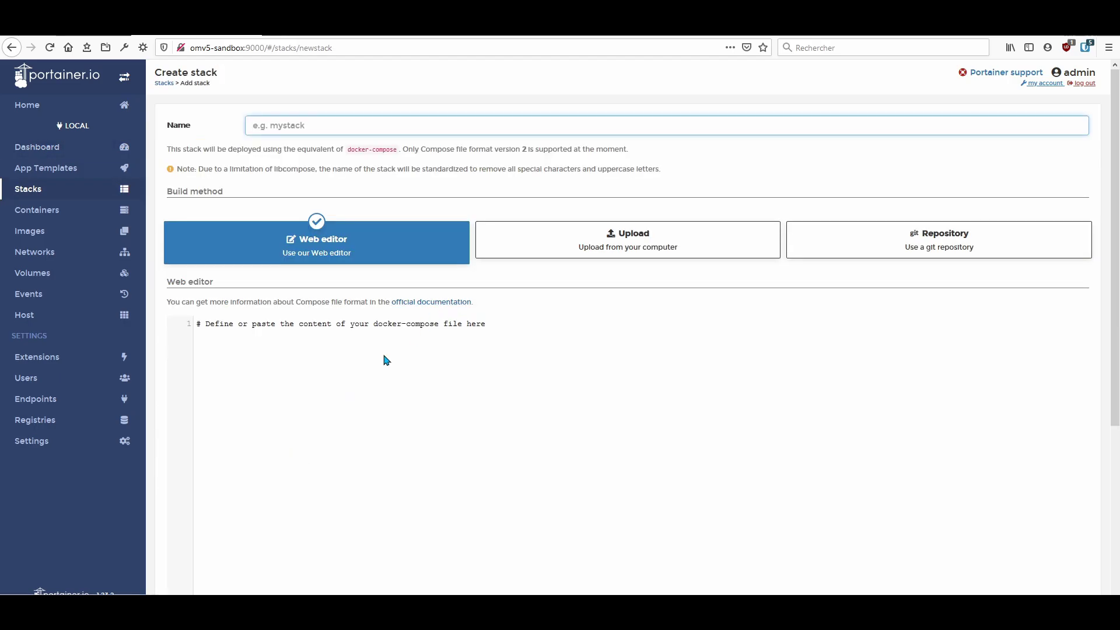
click(284, 330)
text(version: "2.1" services:   filebot:     image: arranhs/filebot     container_name: filebot     network_mode: bridge     volumes:       - /path/to/filebot/config:/config       - /path/to/filebot/media/storage:/storage #Chemin où sont déposés les fichiers à renommer     ports:       - 8090:8080     restart: unless-stopped)
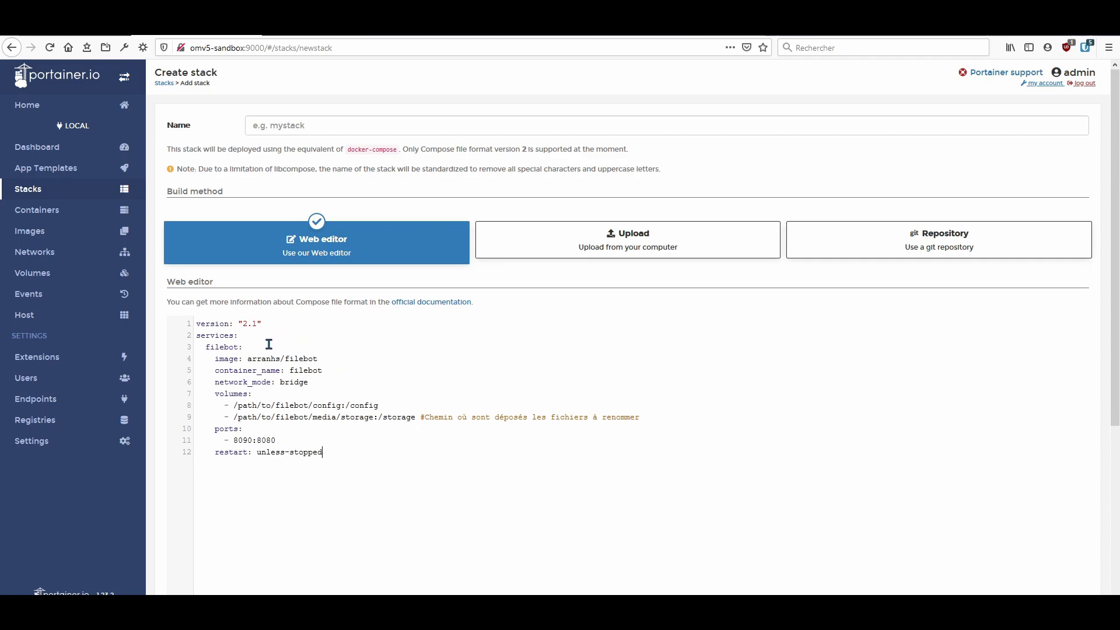
- Name the stack filebot, copying the container name from the Compose definition
double_click(229, 347)
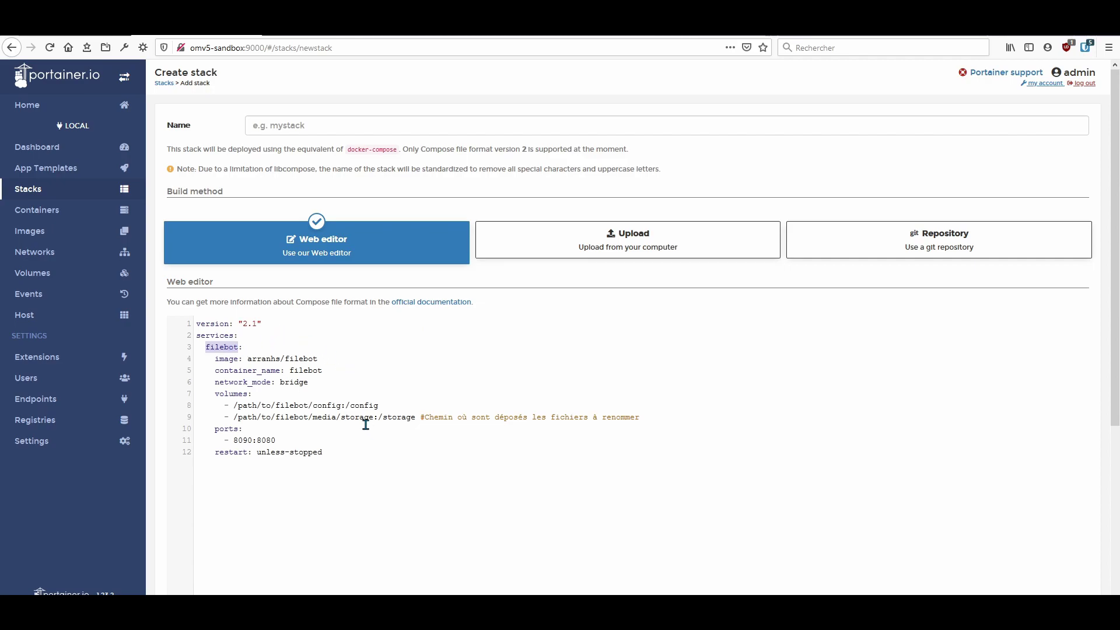
double_click(299, 358)
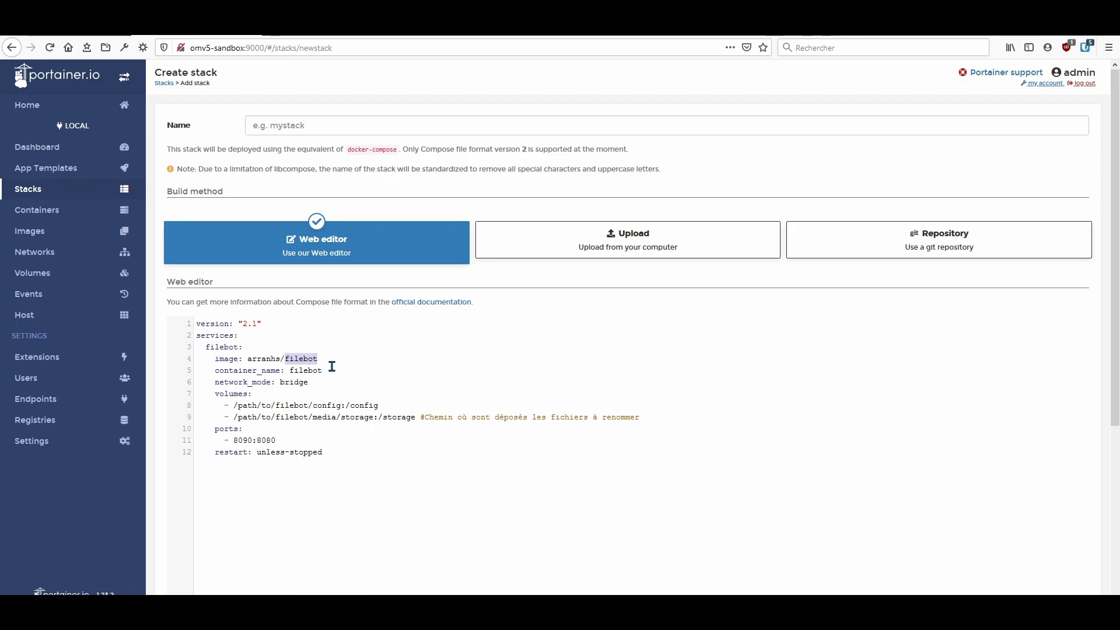
double_click(306, 371)
key(ctrl+c)
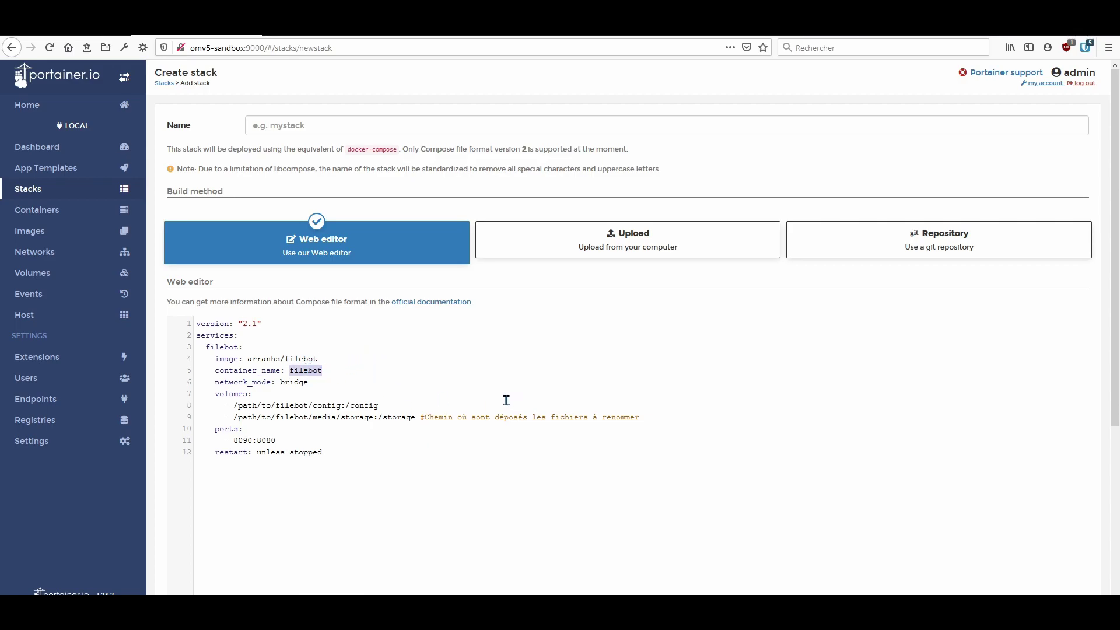
click(388, 126)
key(ctrl+v)
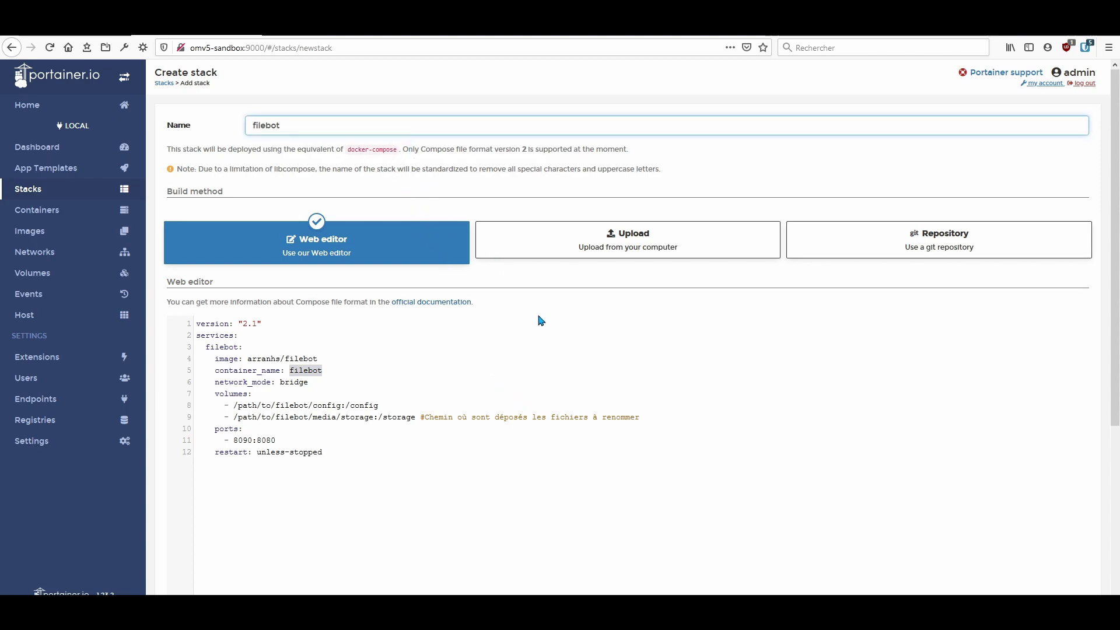
double_click(339, 404)
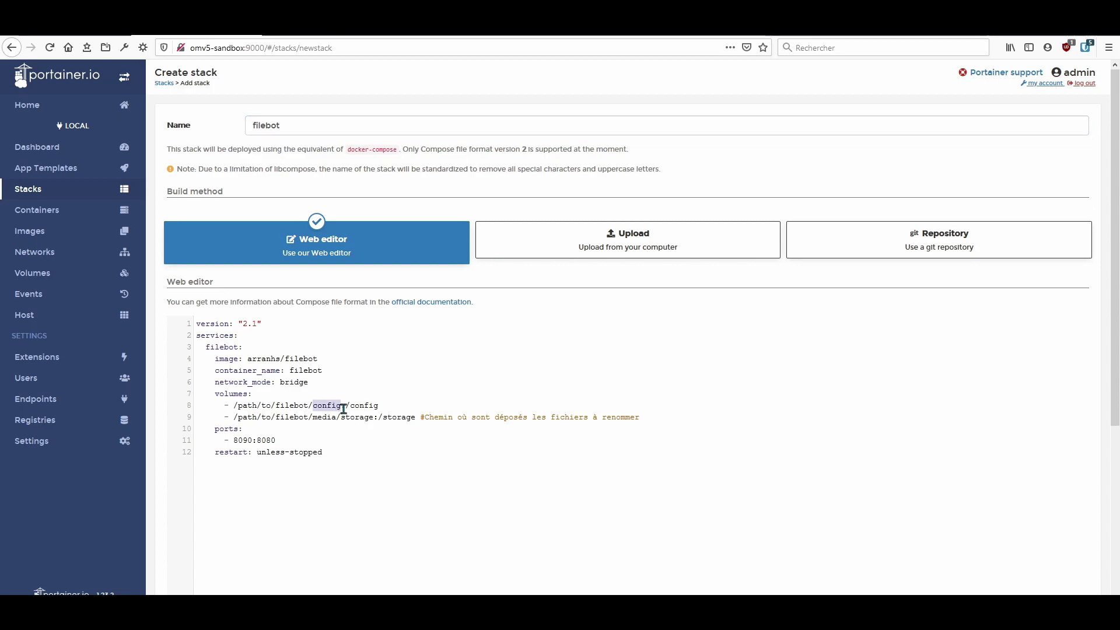
double_click(409, 418)
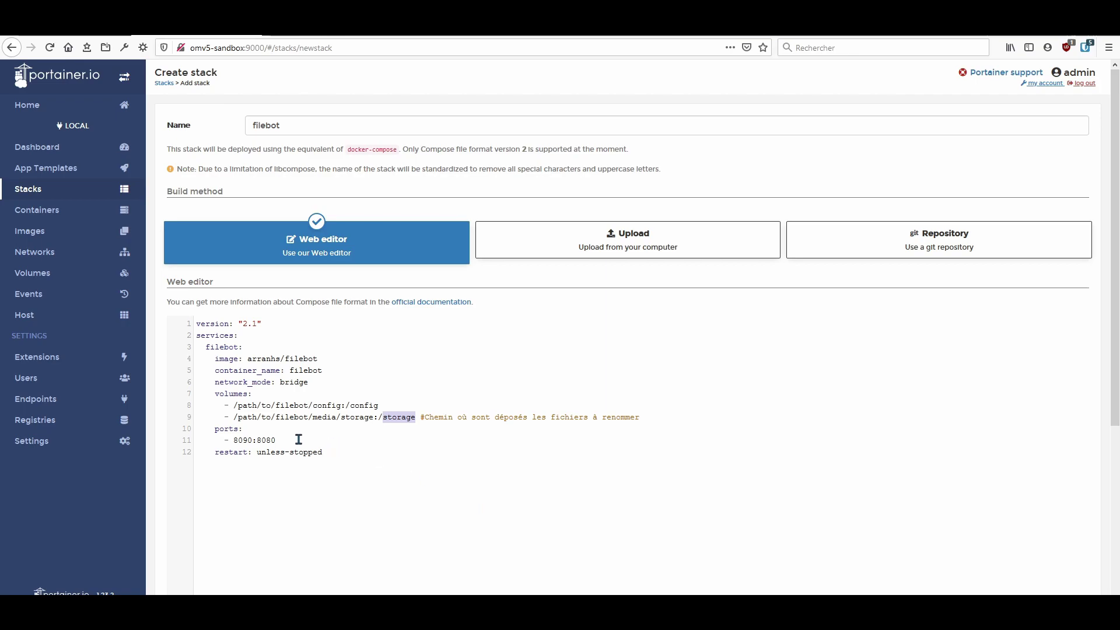
click(271, 438)
double_click(271, 438)
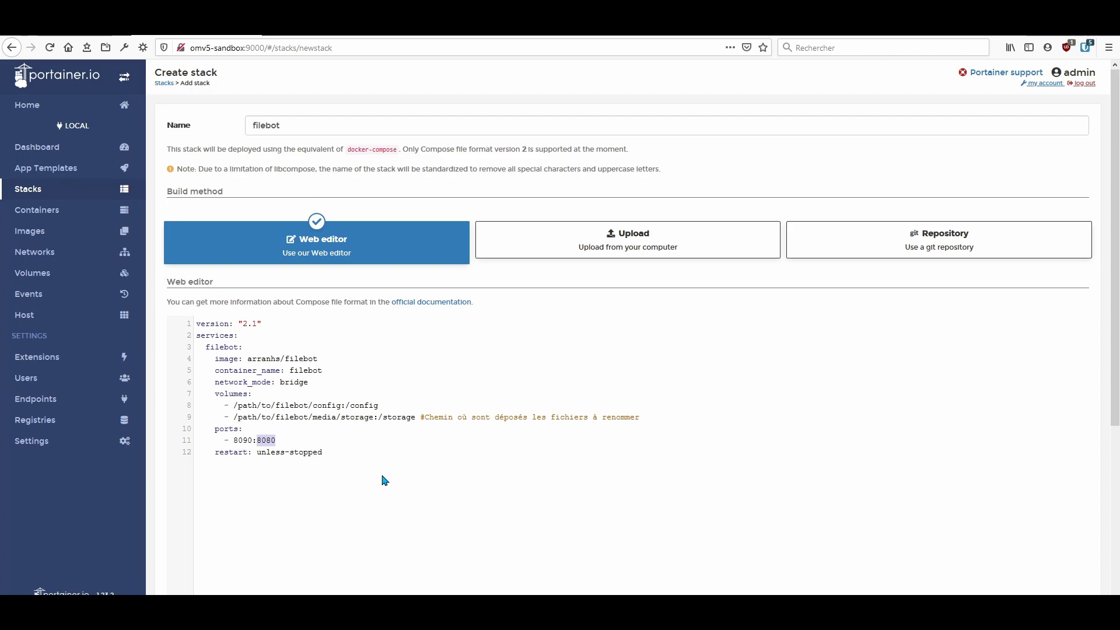
- Replace /path/to/ in the config volume's host path with /srv/dev-disk-by-id-ata-VBOX_HARDDISK_VB1e399e15-f190f26d-part1/docker_data/
drag(233, 404, 277, 404)
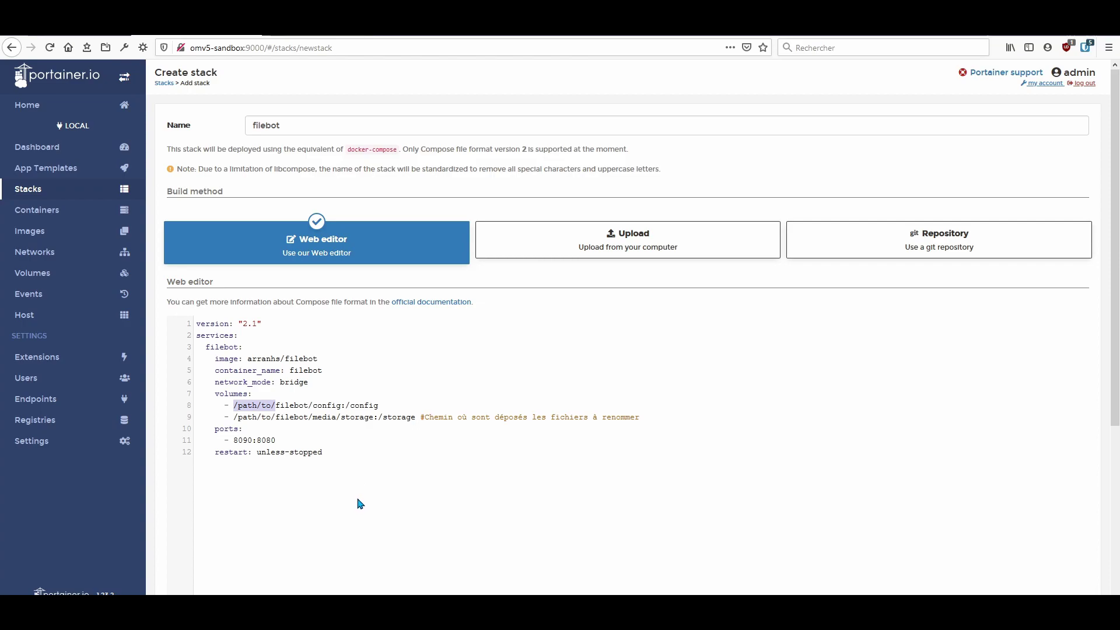
text(/srv/dev-disk-by-id-ata-VBOX_HARDDISK_VB1e399e15-f190f26d-part1/docker_data/)
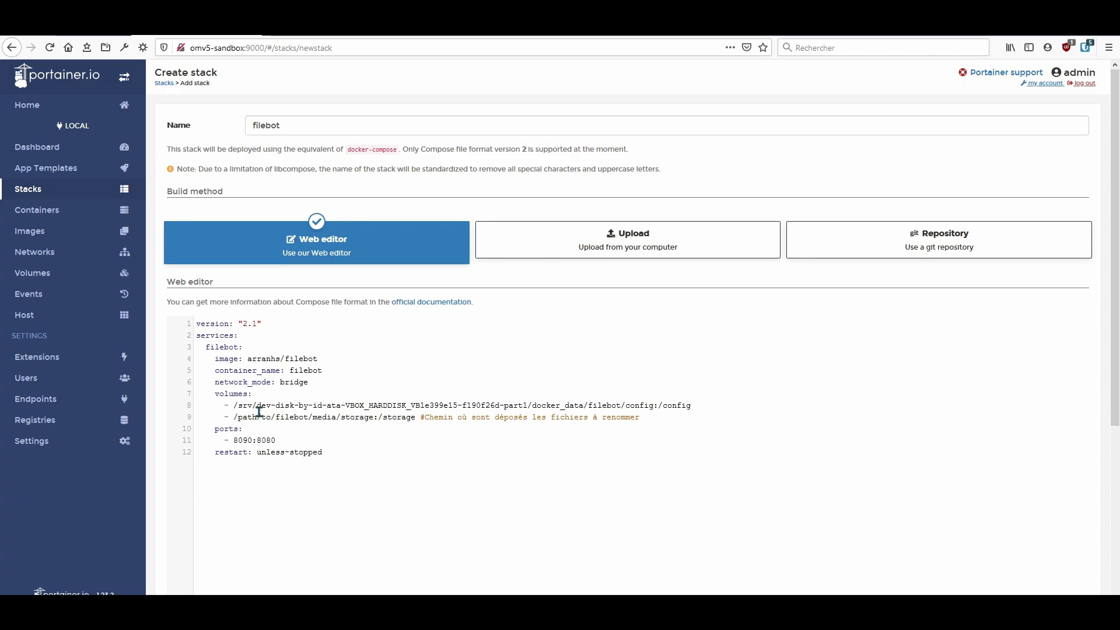
drag(259, 405, 527, 405)
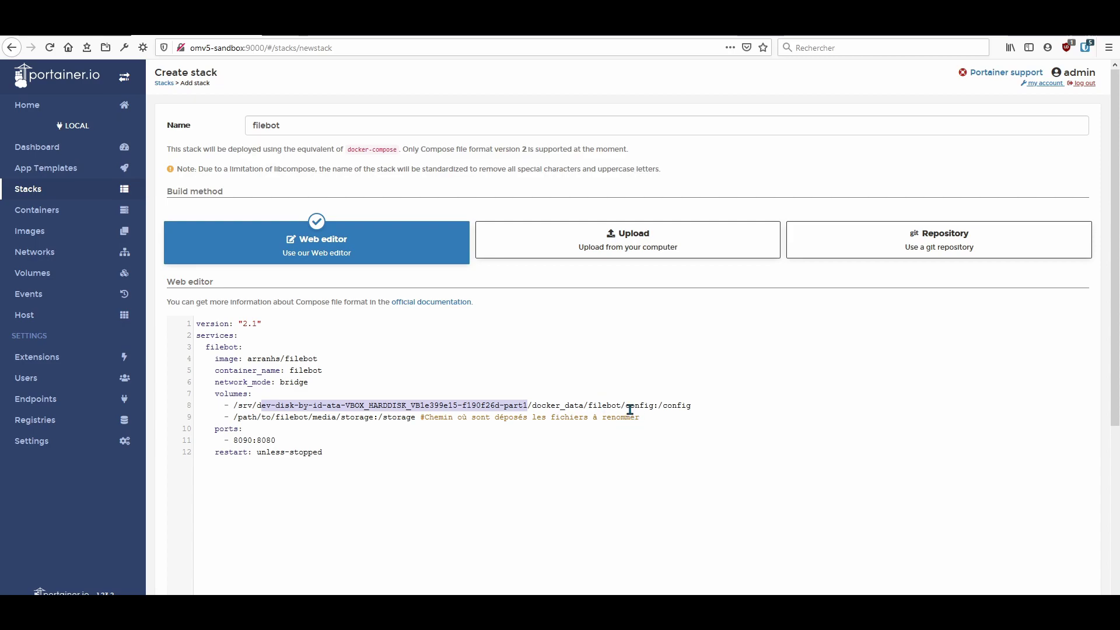
click(280, 403)
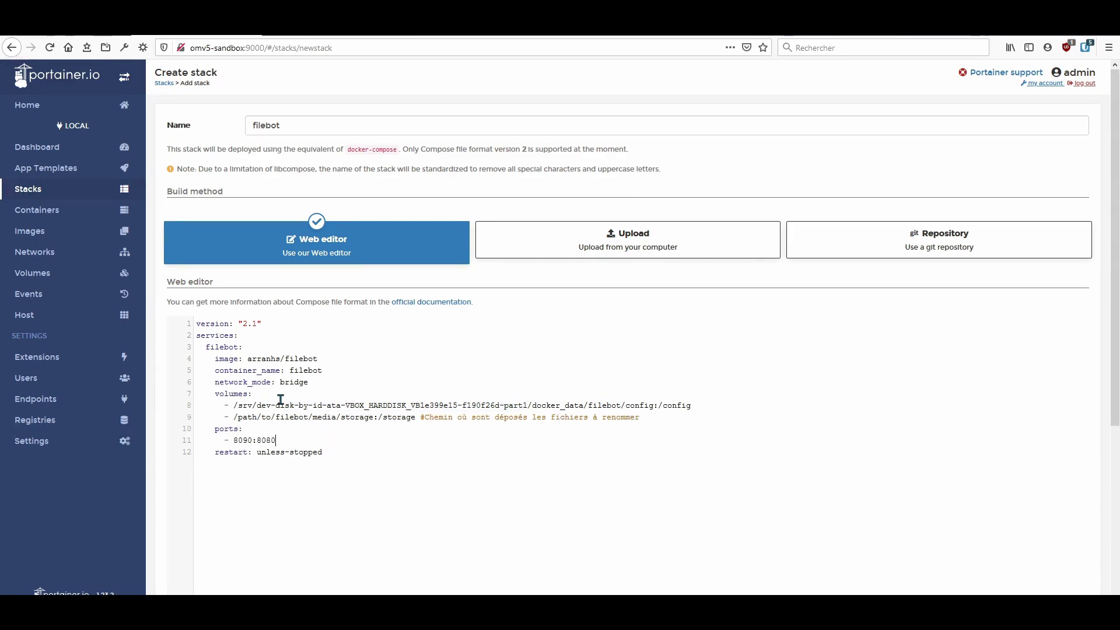
- Set the storage volume's host path to /srv/dev-disk-by-id-ata-VBOX_HARDDISK_VB1e399e15-f190f26d-part1/media/temp/filebot and remove the stray path after unless-stopped
drag(238, 417, 372, 418)
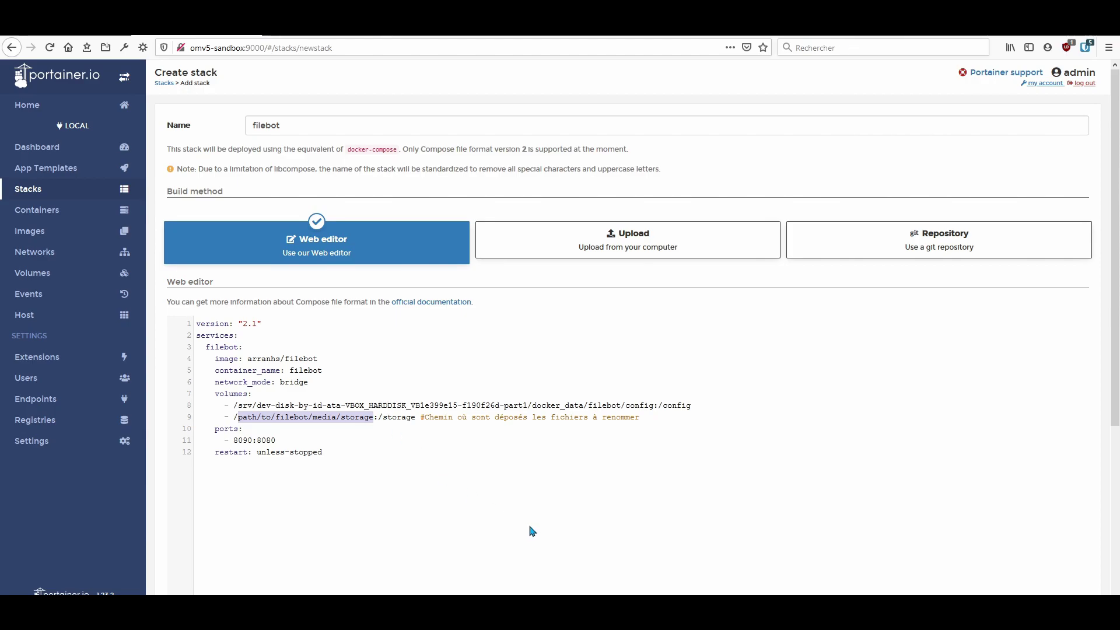
text(/srv/dev-disk-by-id-ata-VBOX_HARDDISK_VB1e399e15-f190f26d-part1/media/temp/filebot)
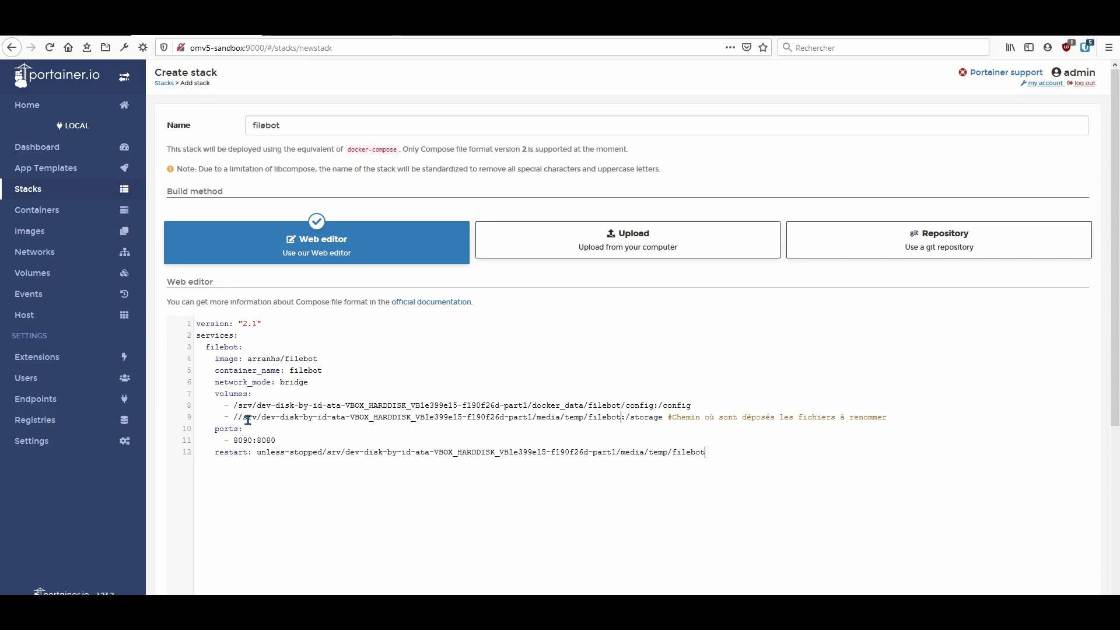
key(BackSpace)
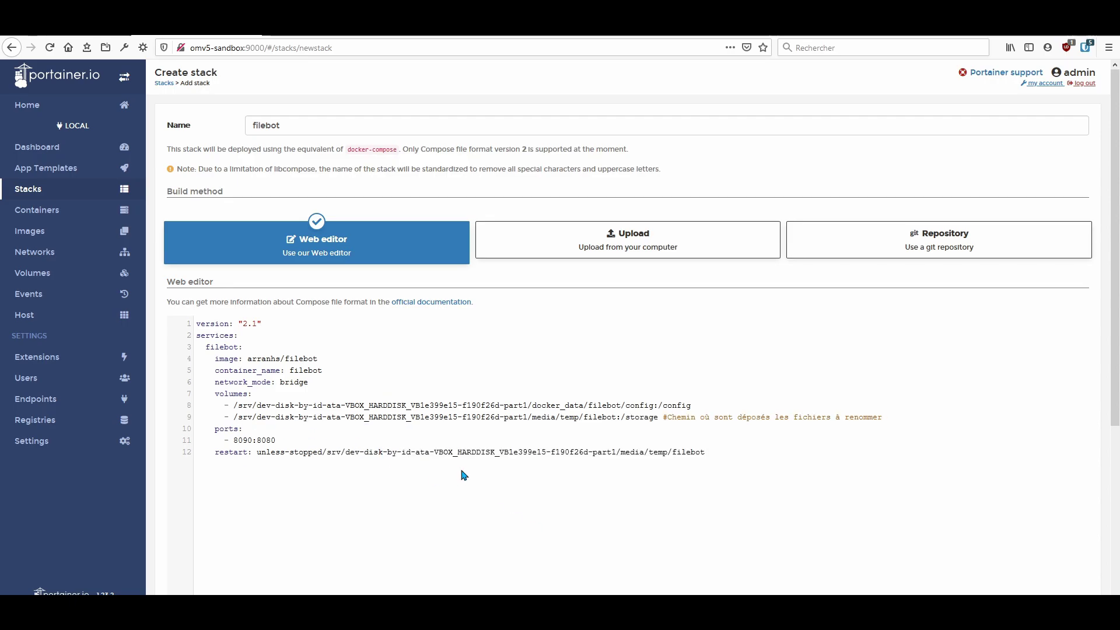
drag(705, 452, 326, 453)
key(BackSpace)
key(BackSpace)
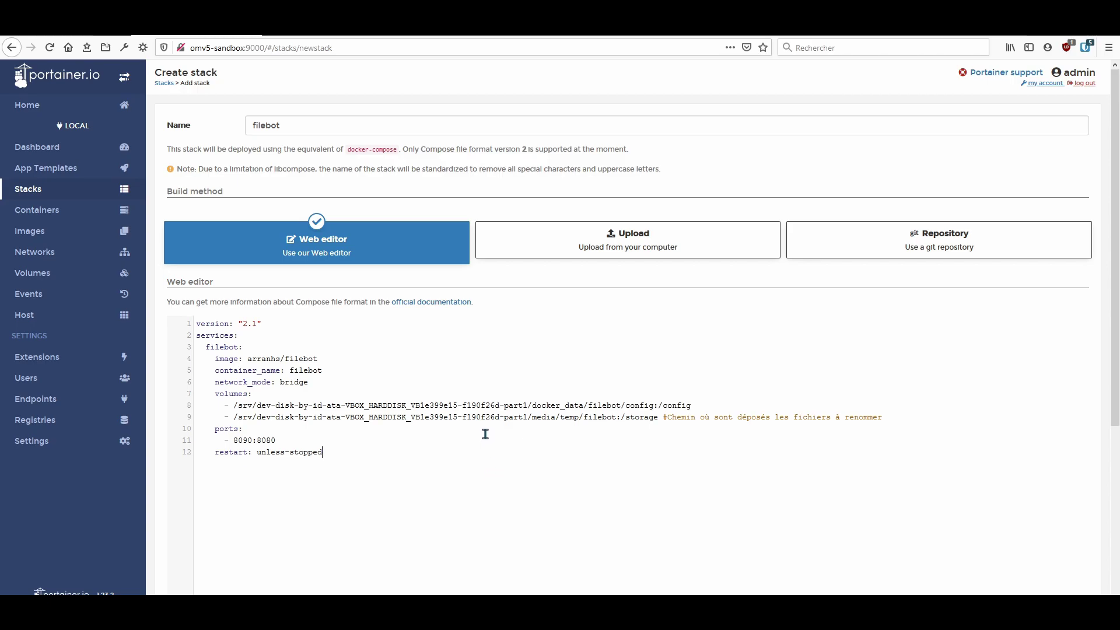
- Deploy the filebot stack for administrators and open the logs of its container
scroll(655, 266, down, 5)
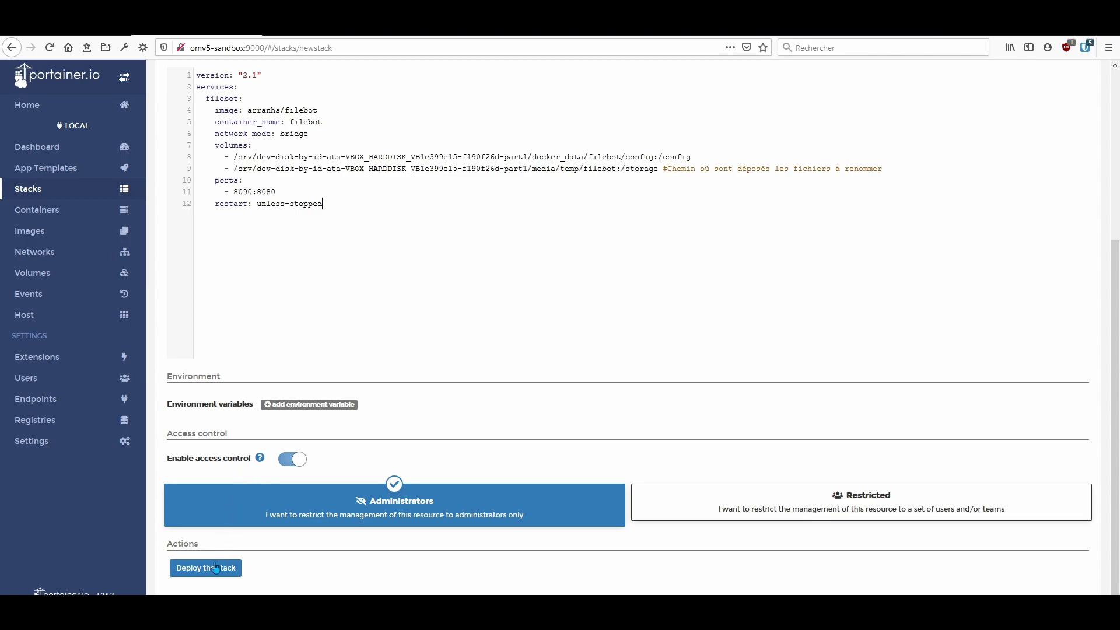
click(220, 578)
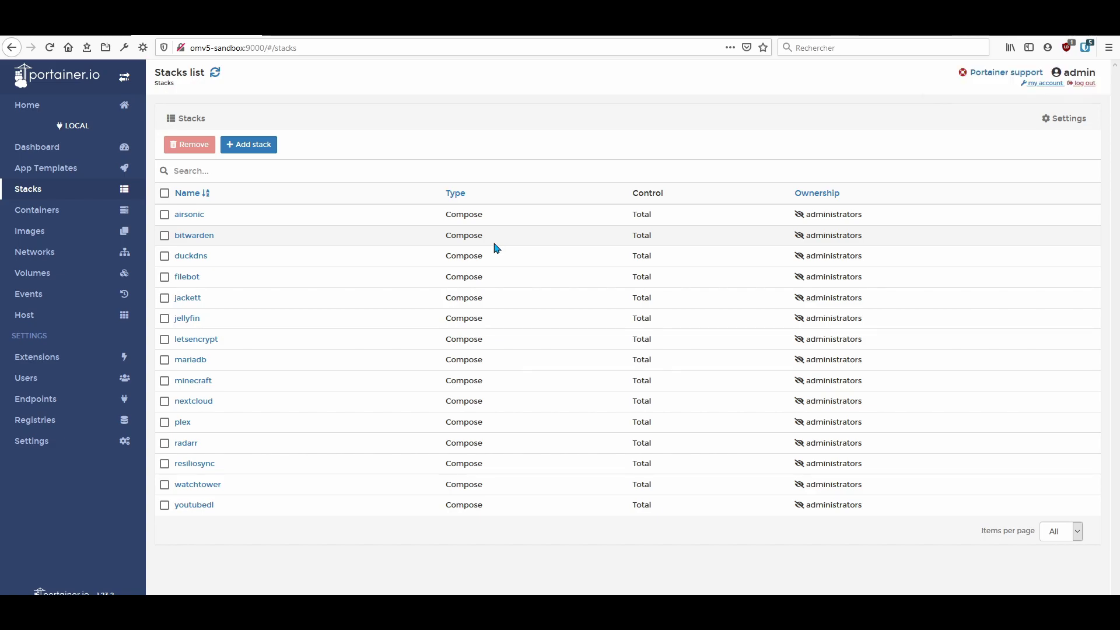
click(195, 276)
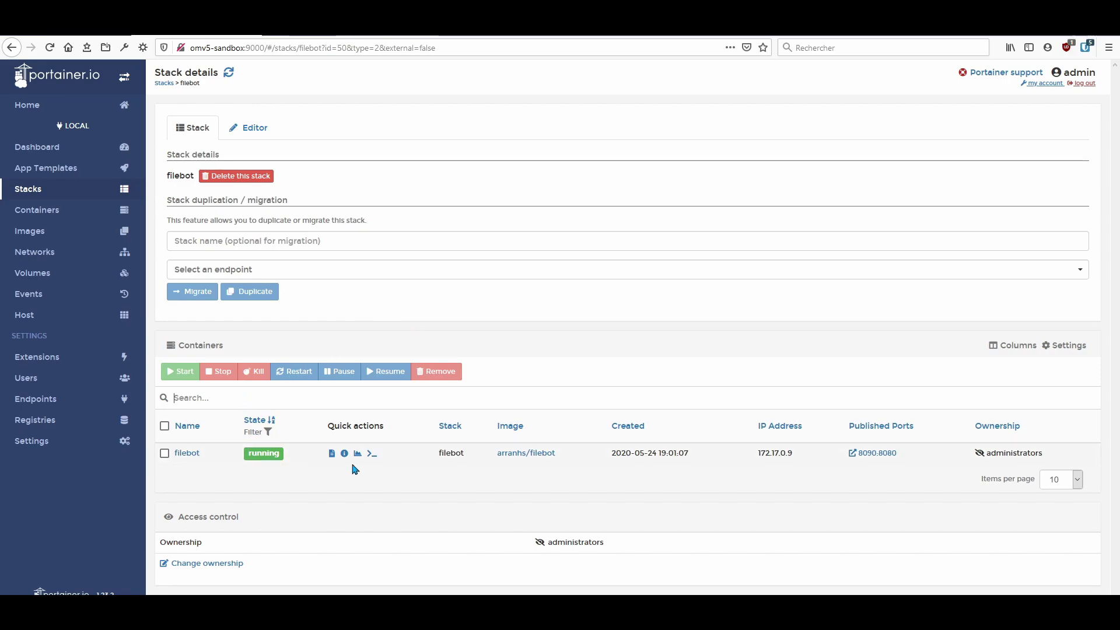
click(333, 455)
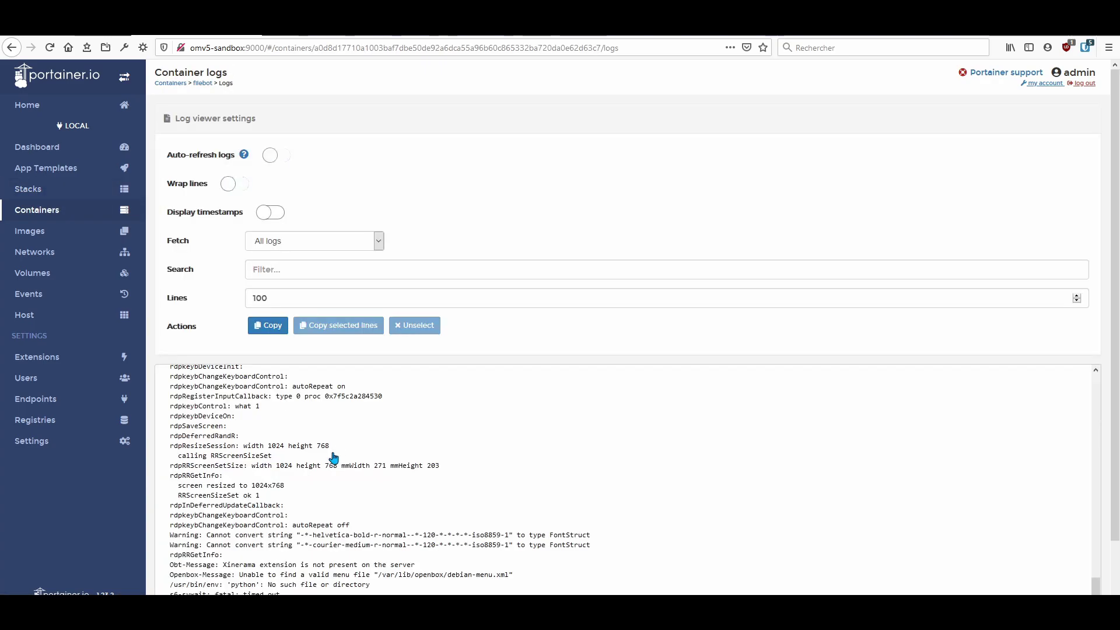
scroll(400, 451, down, 1)
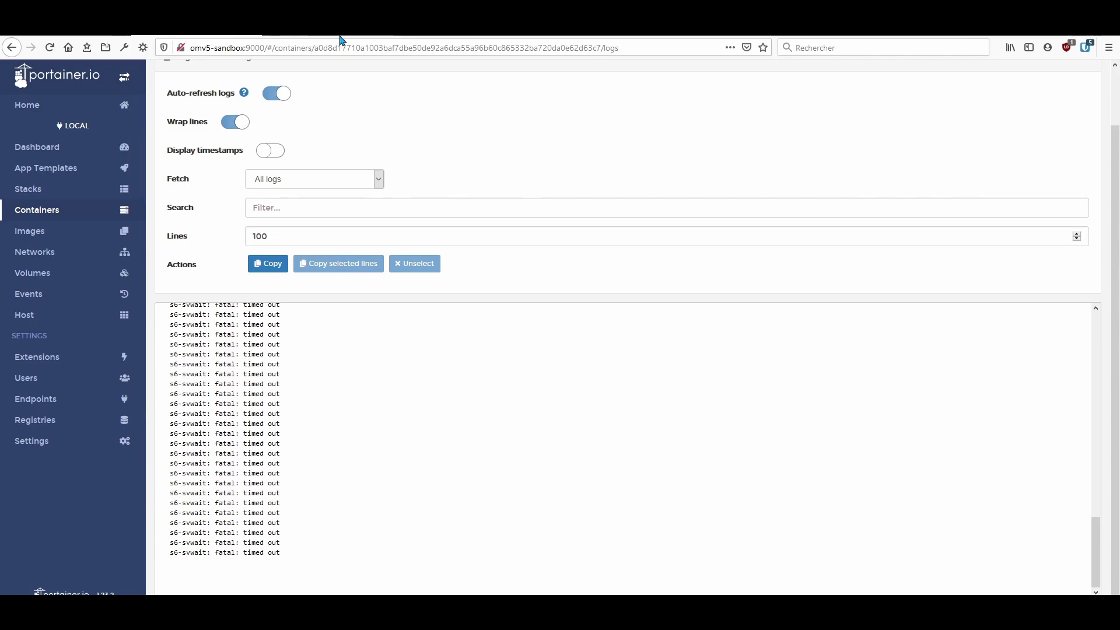
click(401, 27)
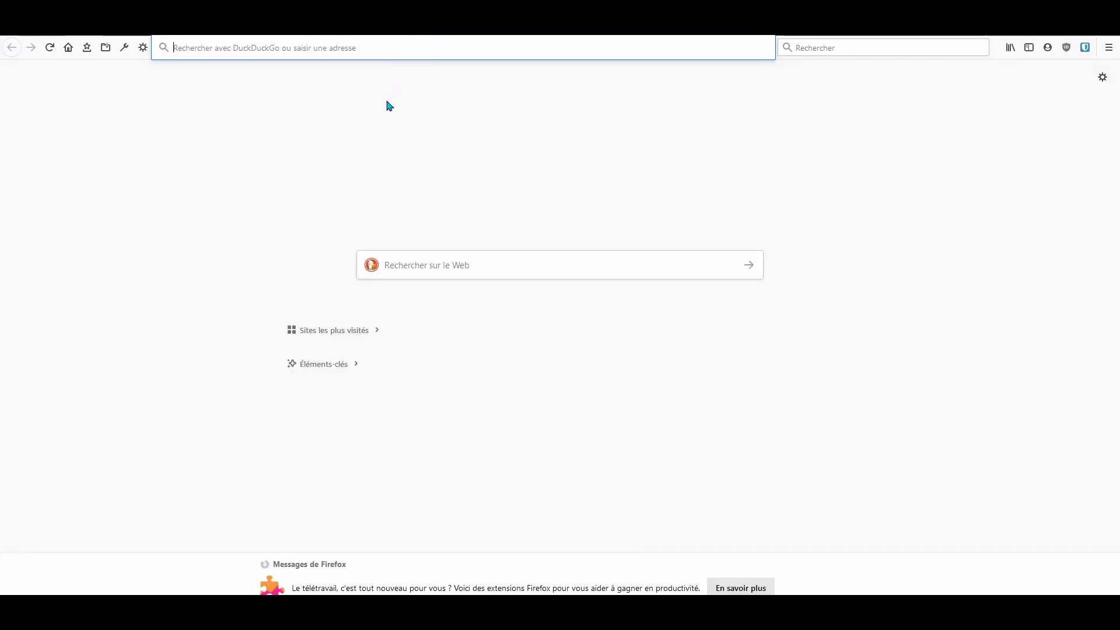
text(http://nas-cg-hp:8090)
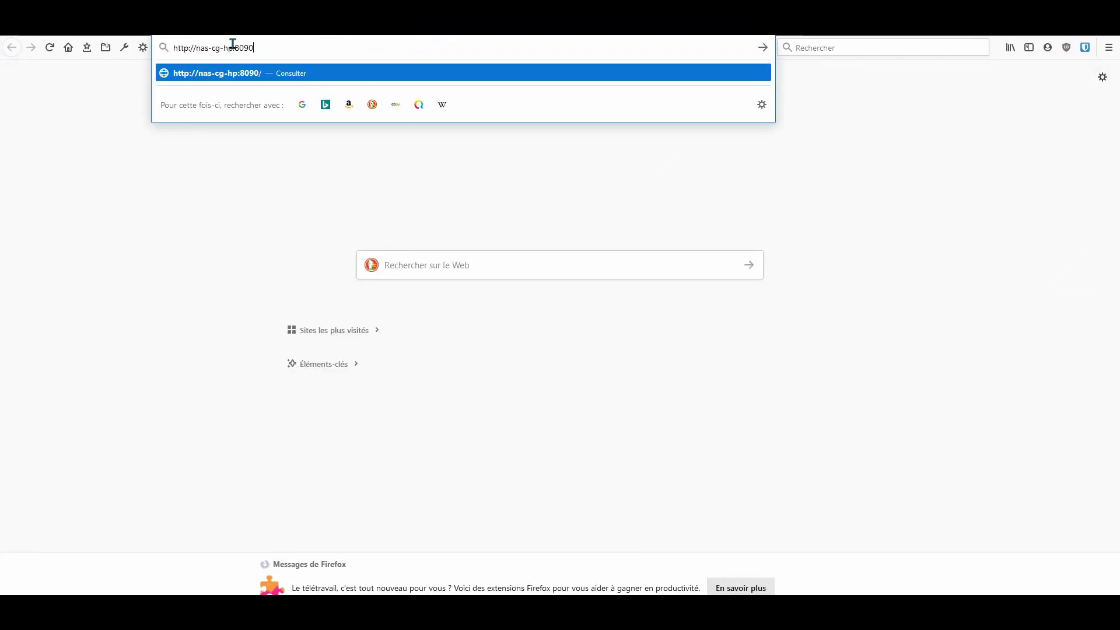
click(458, 67)
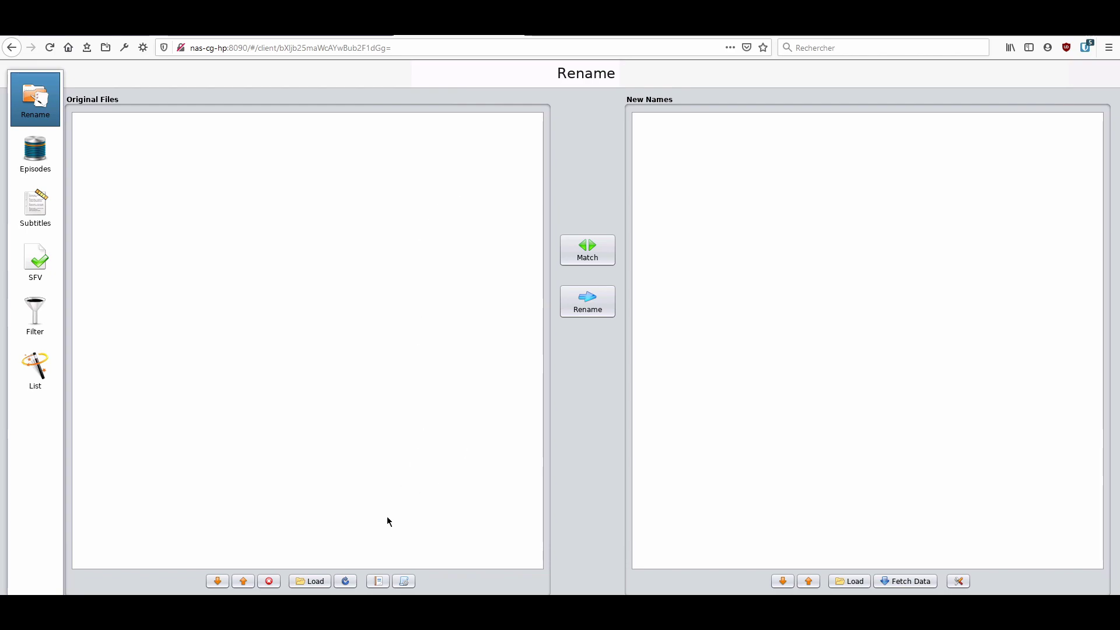
- Load a_la_poursuite_Octobre_Rouge_x264_lucduke.mkv from the storage folder into the list of original files
click(308, 583)
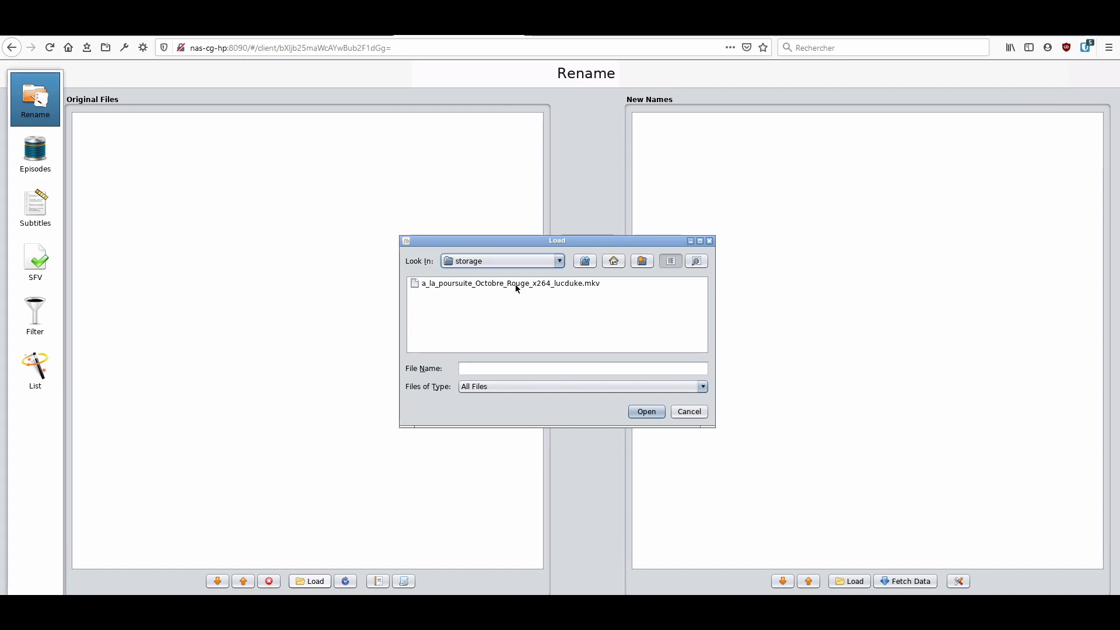
click(559, 285)
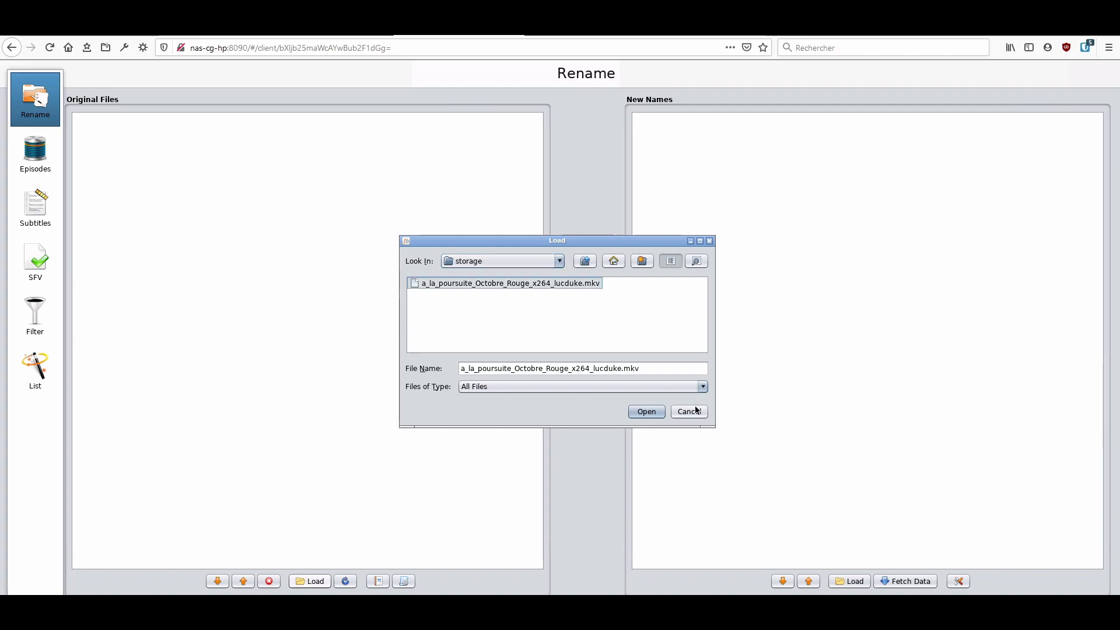
click(653, 413)
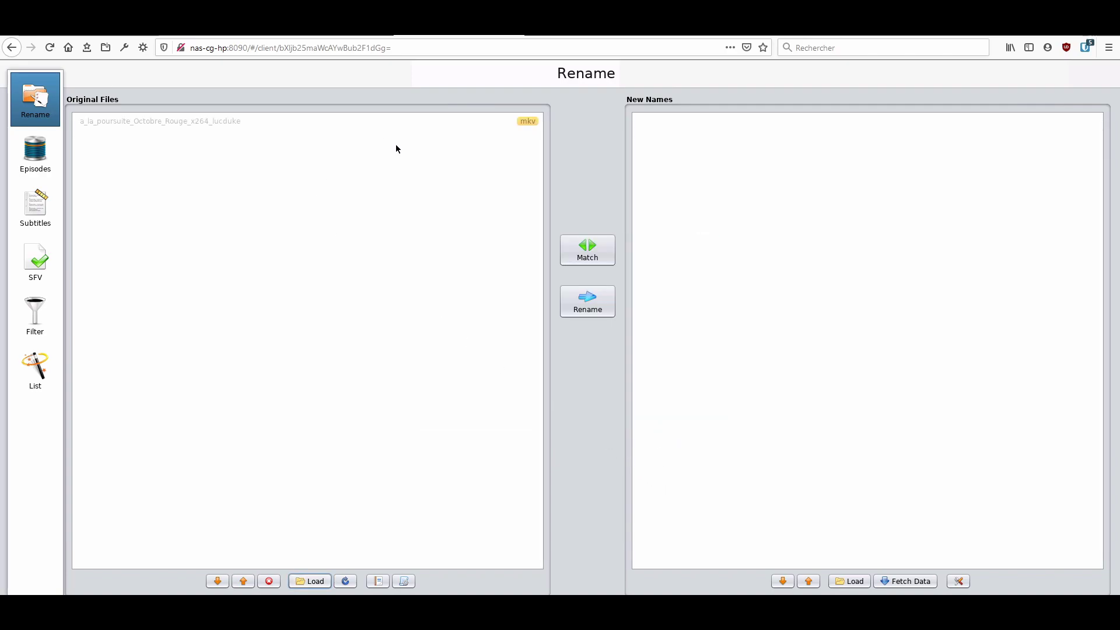
- Match the loaded movie file using TheMovieDB in movie mode and rename it to The Hunt for Red October (1990)
click(491, 121)
click(591, 256)
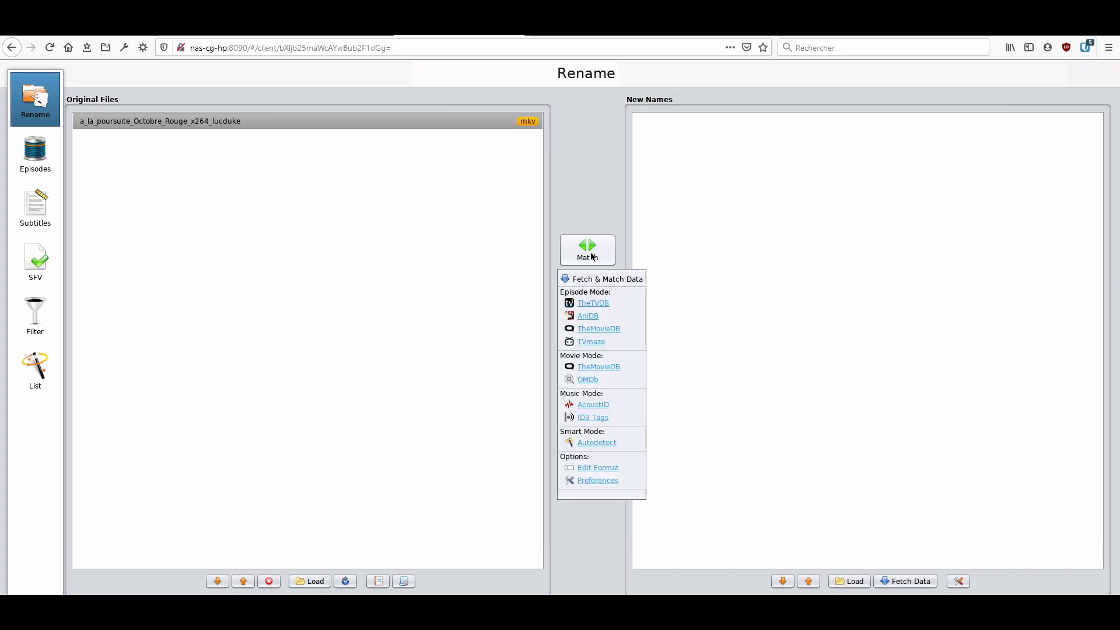
click(603, 373)
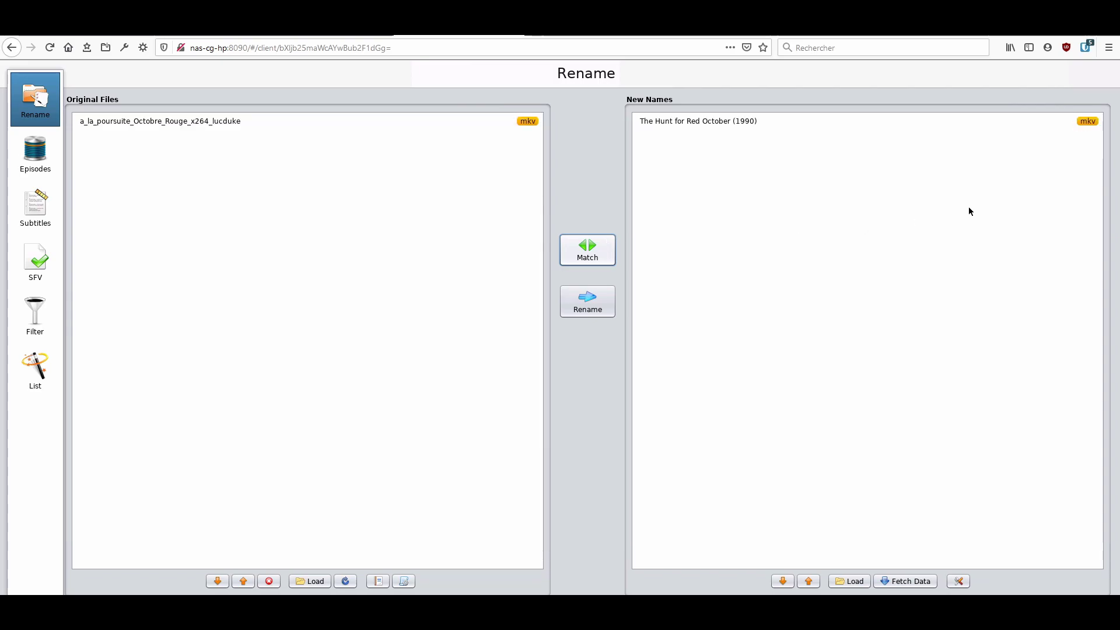
click(872, 123)
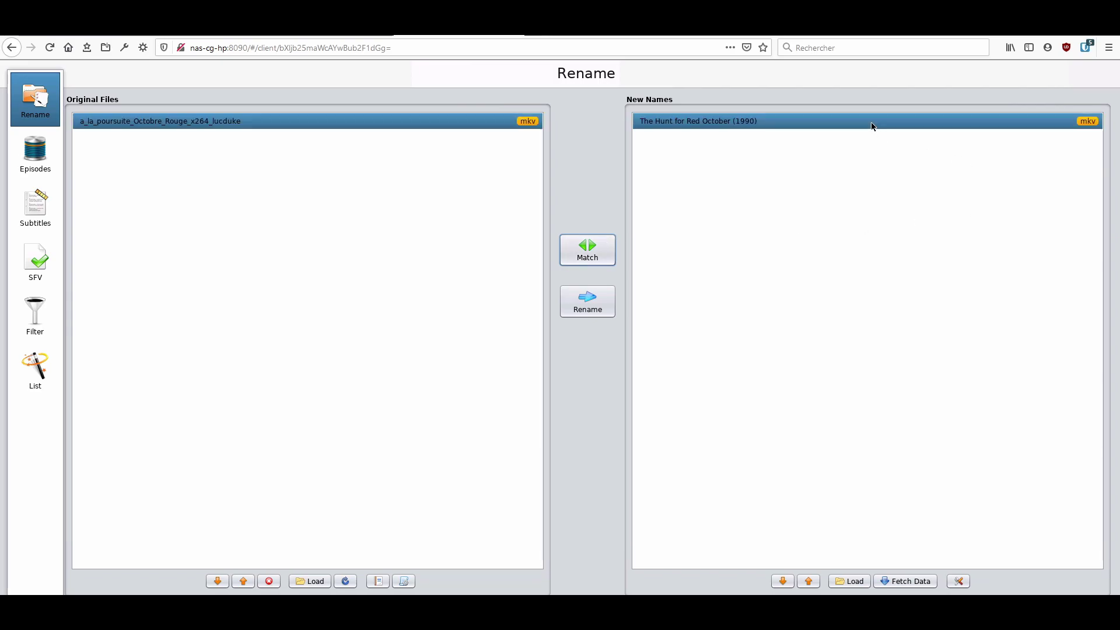
click(588, 312)
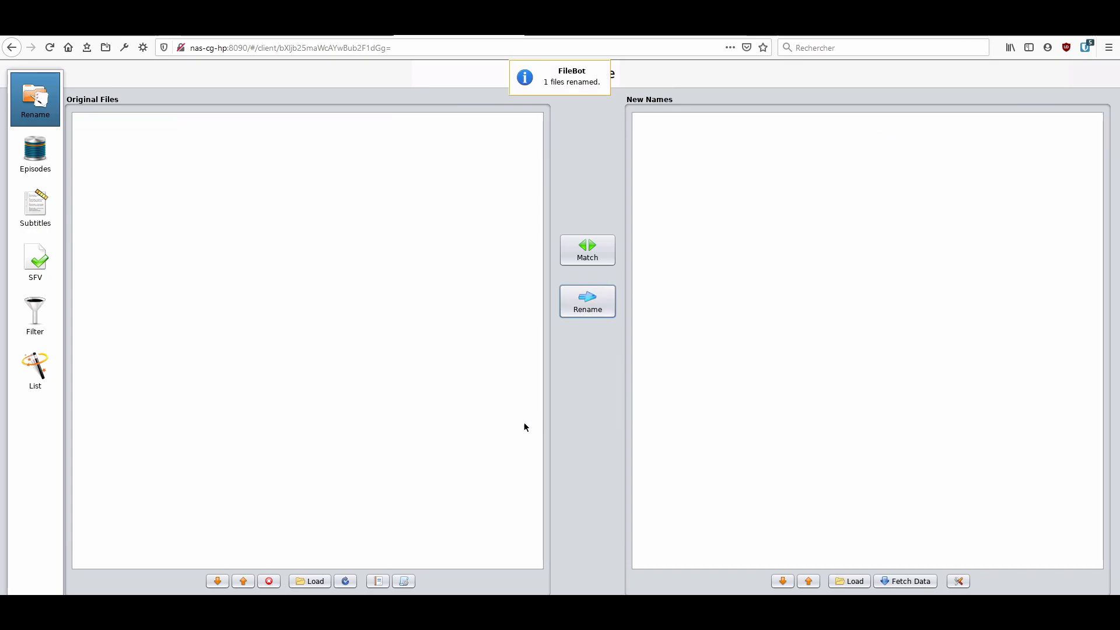
- Switch to the filebot folder in File Explorer to check the renamed movie file
mouse_move(387, 610)
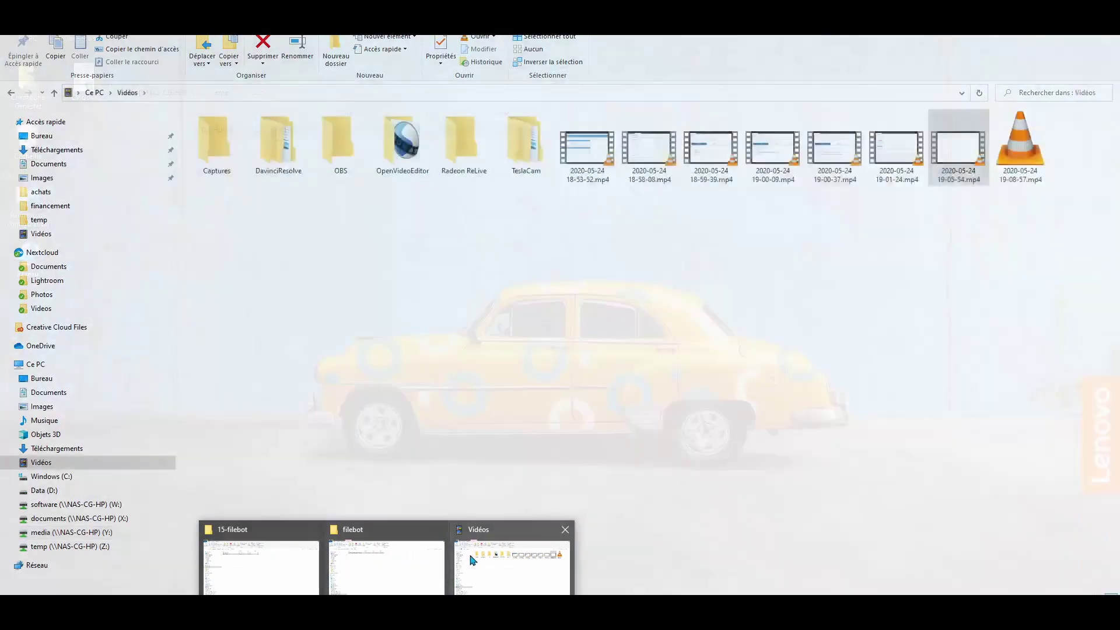
click(473, 560)
mouse_move(387, 610)
click(387, 583)
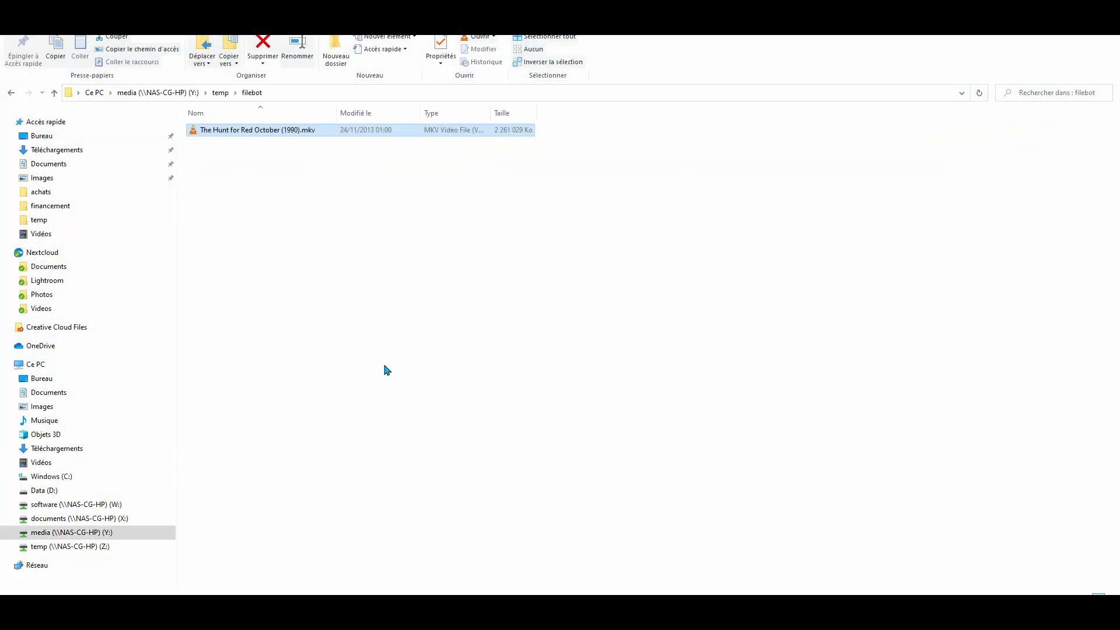